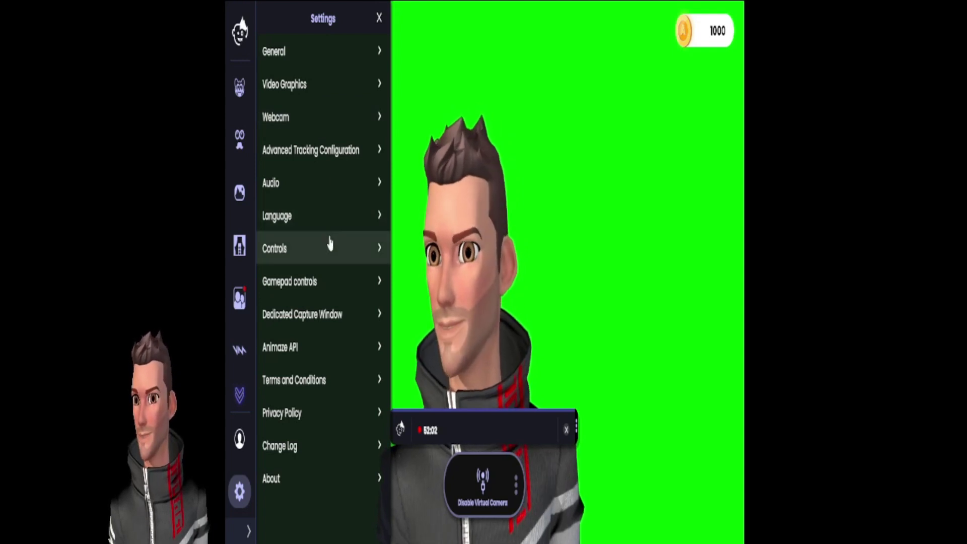
# Close the Animaze Settings panel so only the avatar remains on the green screen
pyautogui.click(240, 492)
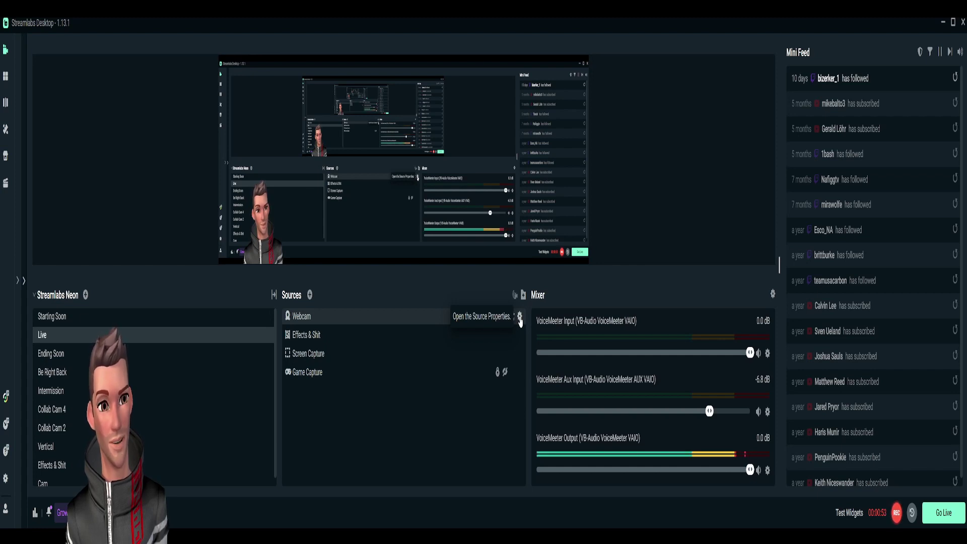
# Select the Webcam source so its transform box outlines the avatar in the Live preview
pyautogui.click(520, 321)
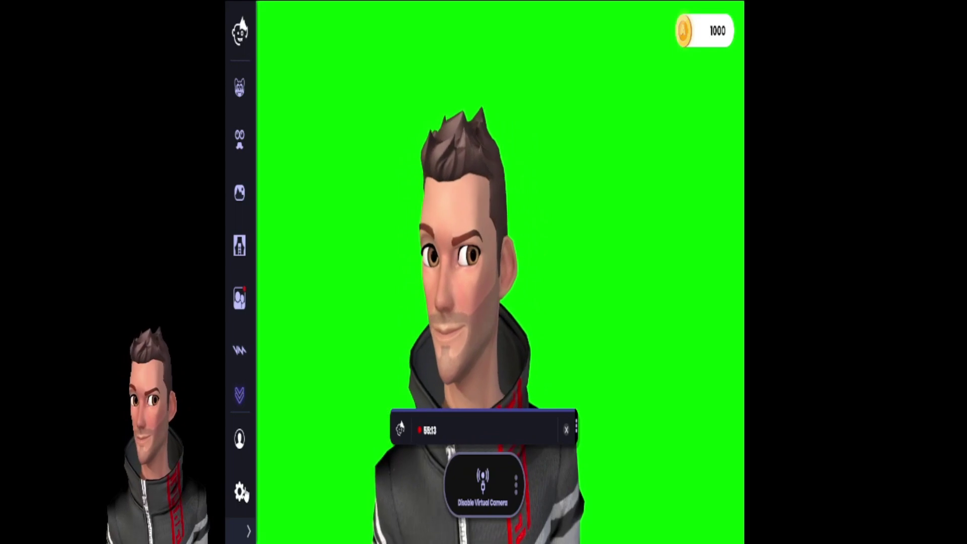
# Open Advanced Tracking Configuration from the Animaze Settings gear
pyautogui.click(241, 493)
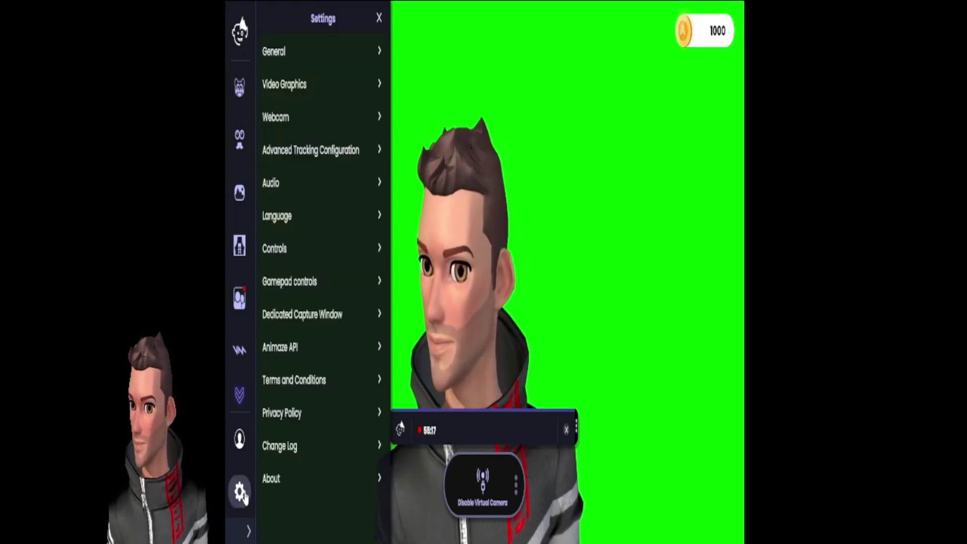
pyautogui.click(380, 159)
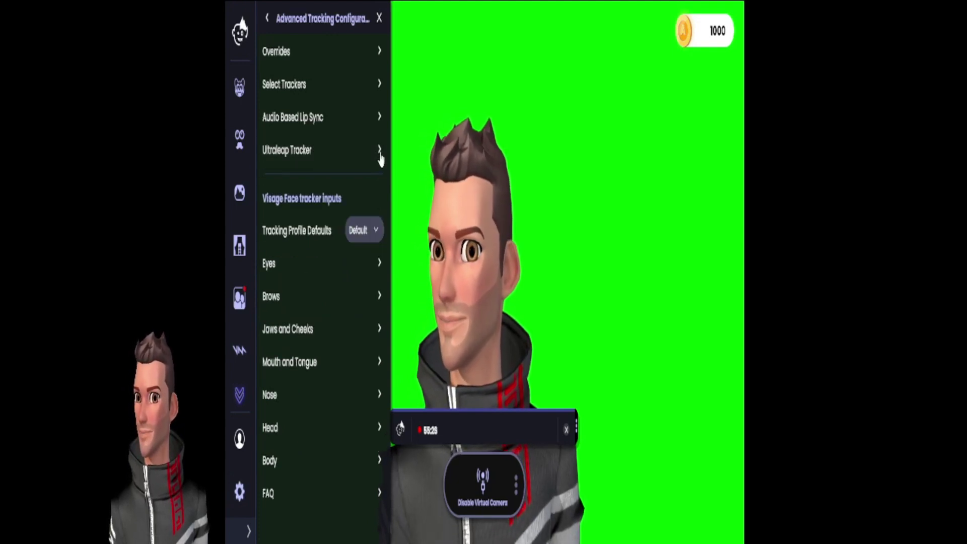
# Open Eyes tracking and lower the Eye Blink range for both eyes slightly
pyautogui.click(381, 270)
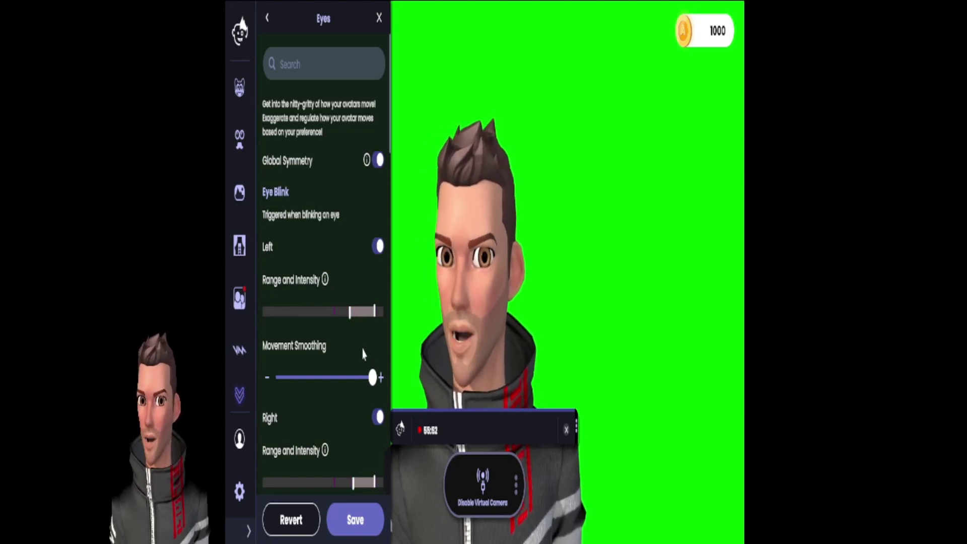
pyautogui.scroll(-4, 348, 356)
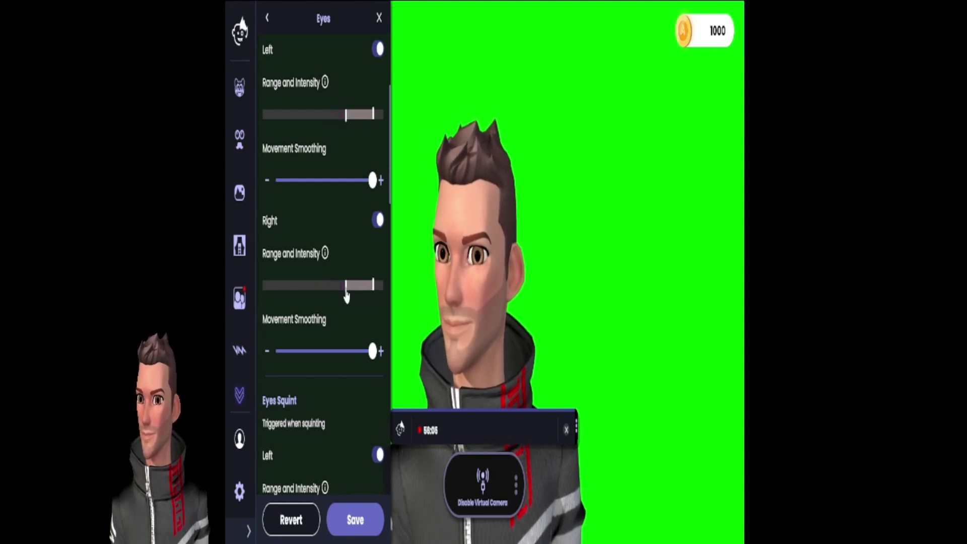
pyautogui.moveTo(346, 296); pyautogui.dragTo(344, 295)
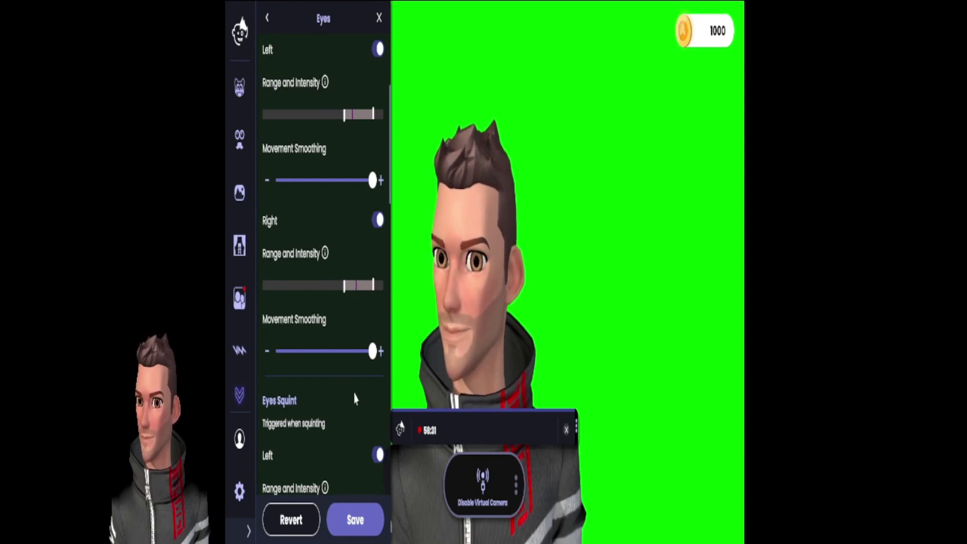
# Review the remaining Eyes sliders for squint, widening and pupil movement
pyautogui.scroll(-3, 355, 398)
pyautogui.scroll(-1, 354, 398)
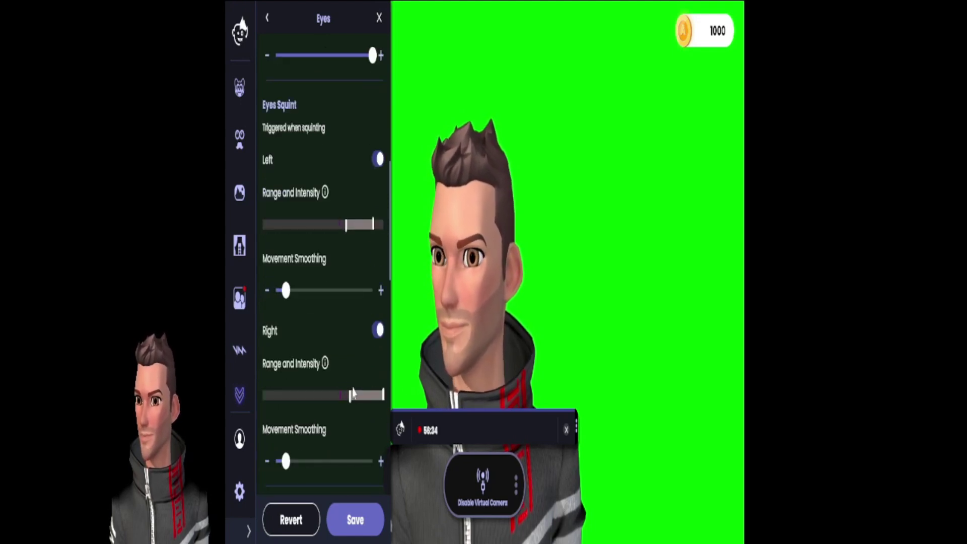
pyautogui.scroll(-2, 352, 373)
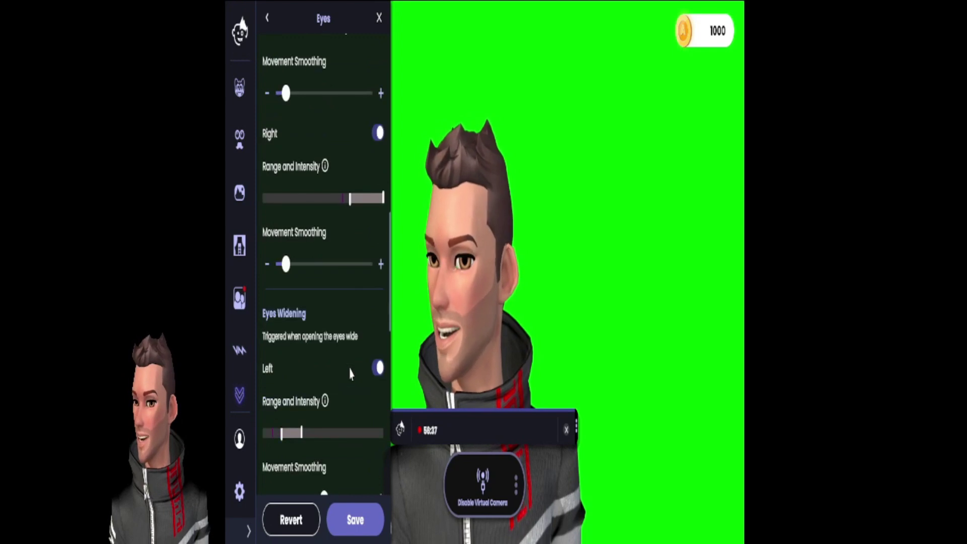
pyautogui.scroll(-2, 352, 373)
pyautogui.scroll(-2, 351, 374)
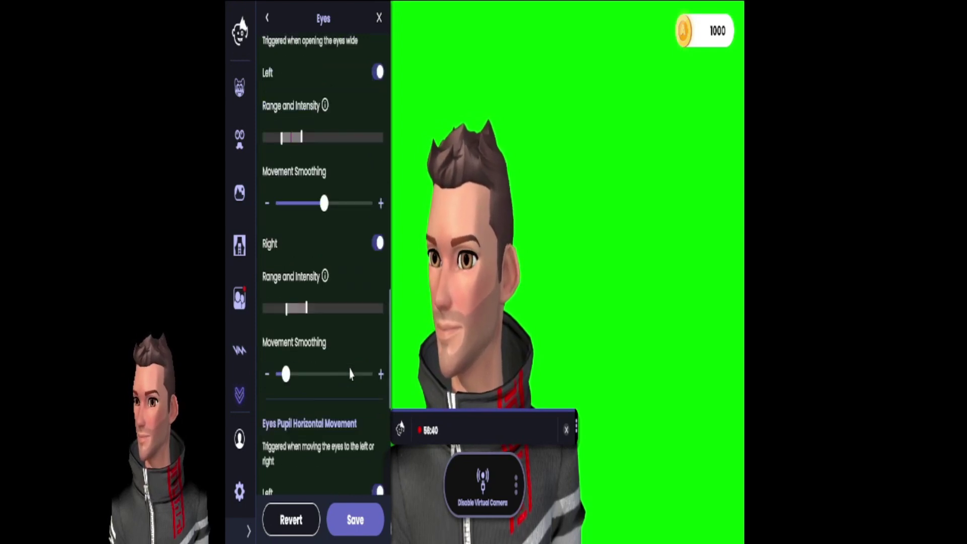
pyautogui.scroll(-2, 351, 374)
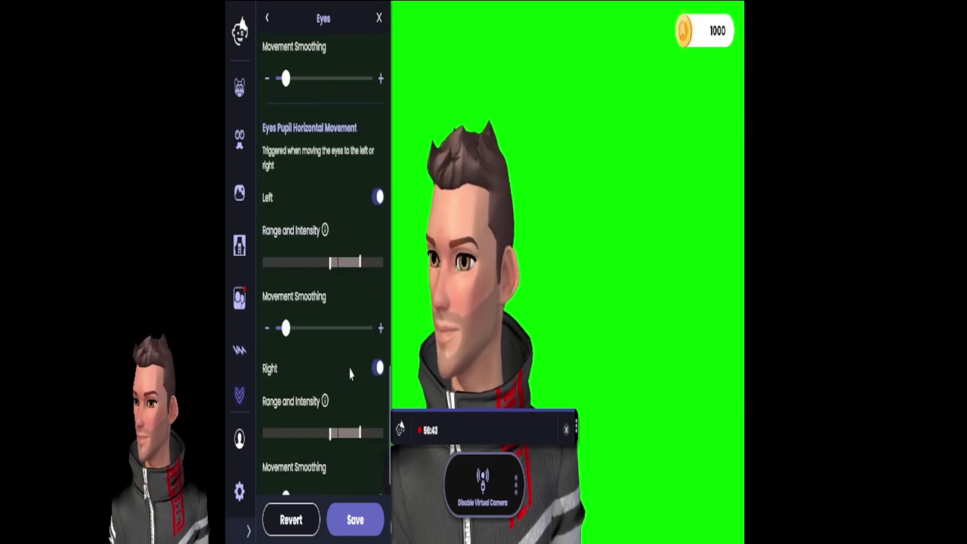
pyautogui.scroll(-1, 352, 374)
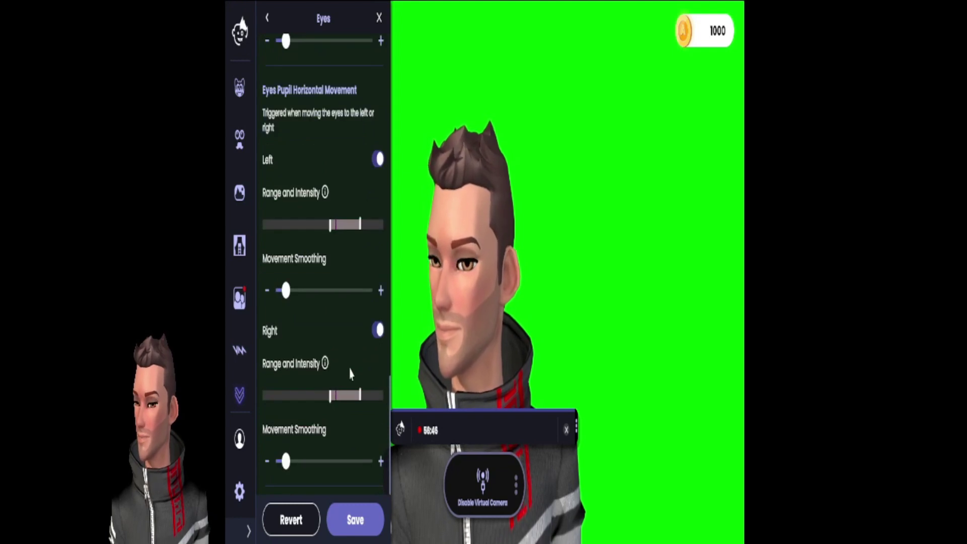
pyautogui.scroll(2, 351, 374)
pyautogui.scroll(6, 351, 374)
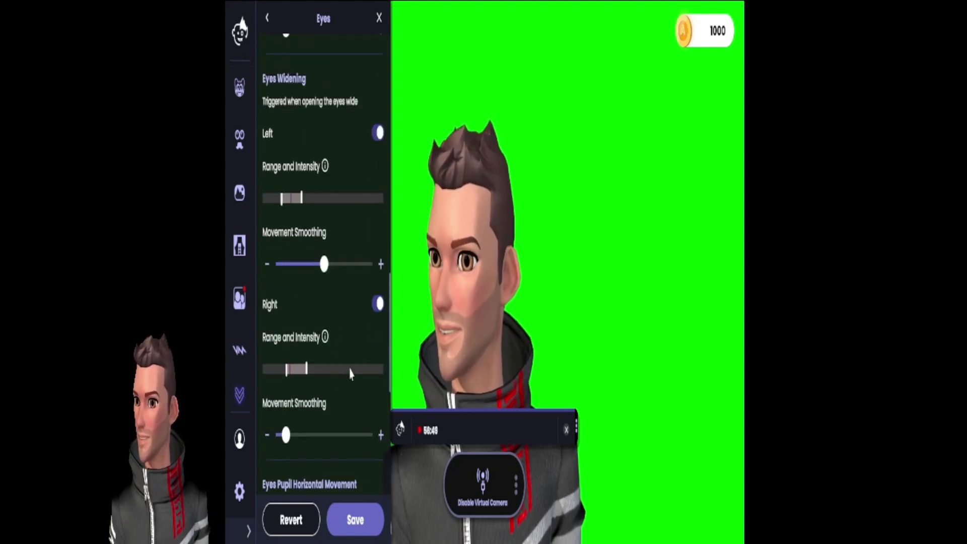
pyautogui.scroll(7, 351, 374)
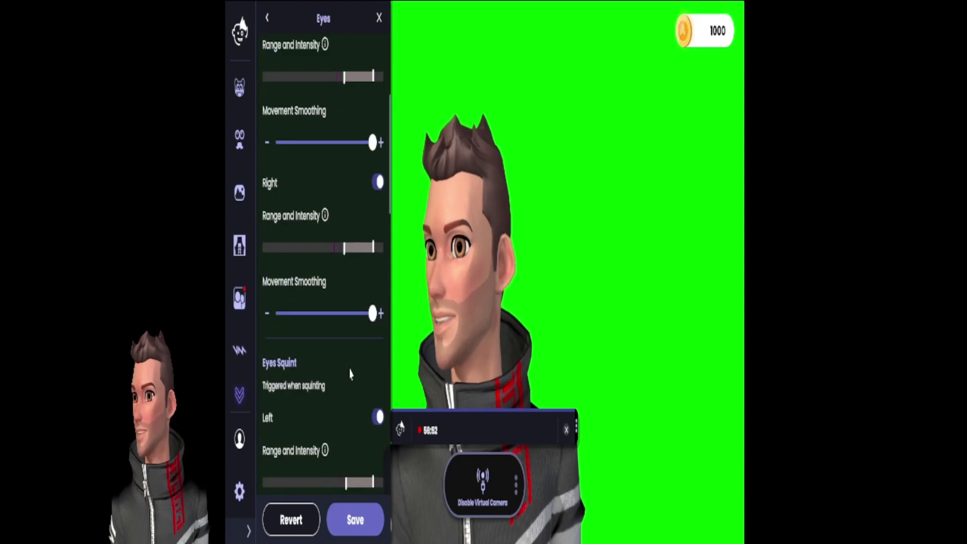
# Switch to Brows tracking and review the Brows Up, Brows Down and Brows Sad sliders
pyautogui.click(268, 22)
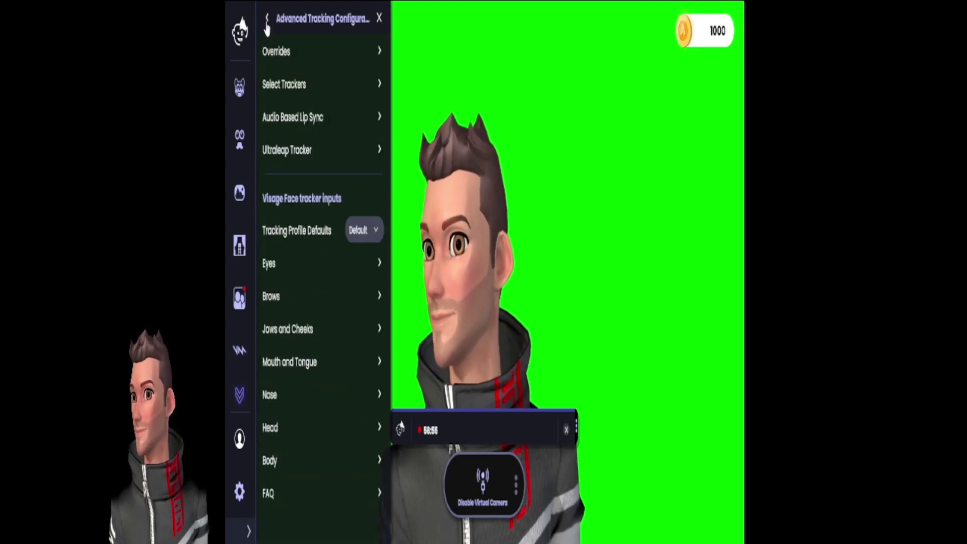
pyautogui.click(379, 302)
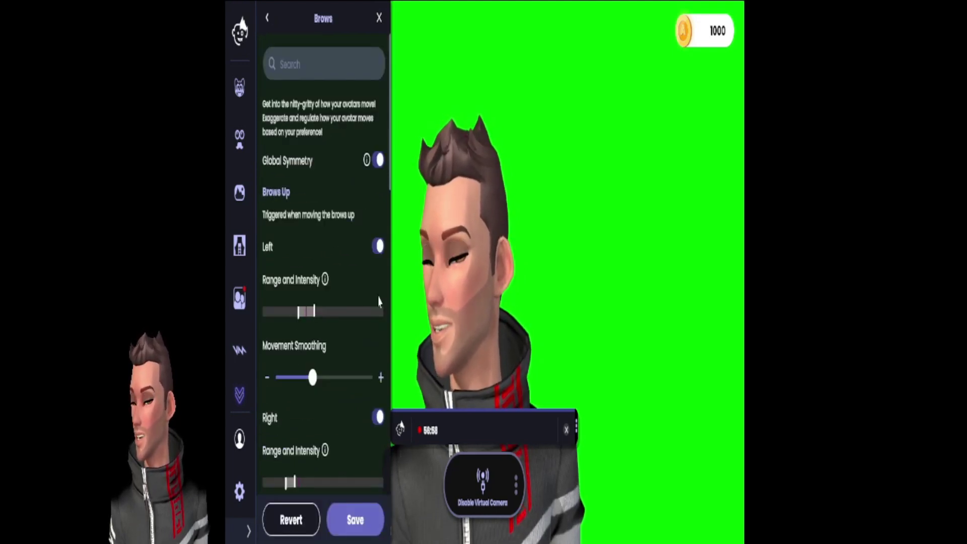
pyautogui.scroll(-2, 368, 299)
pyautogui.scroll(-2, 368, 298)
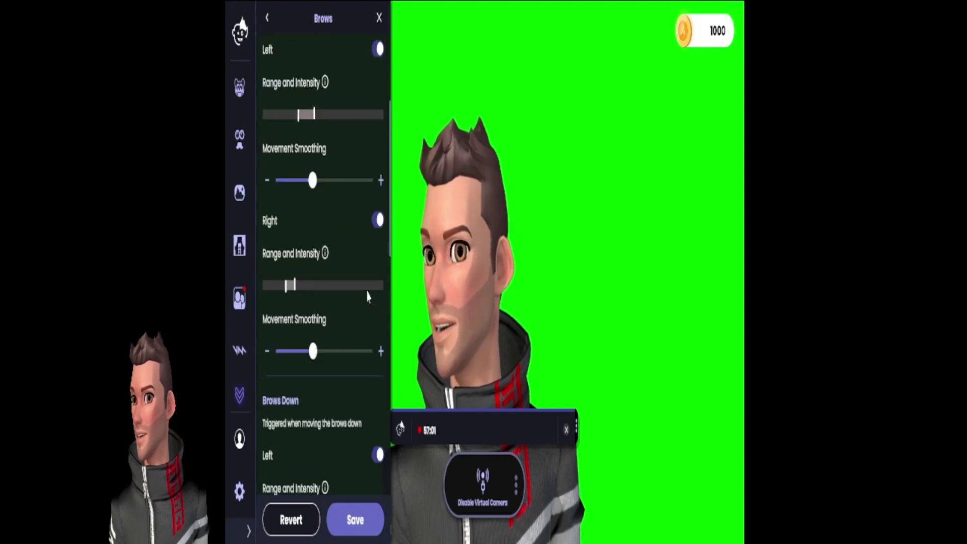
pyautogui.scroll(-2, 368, 298)
pyautogui.scroll(-4, 368, 299)
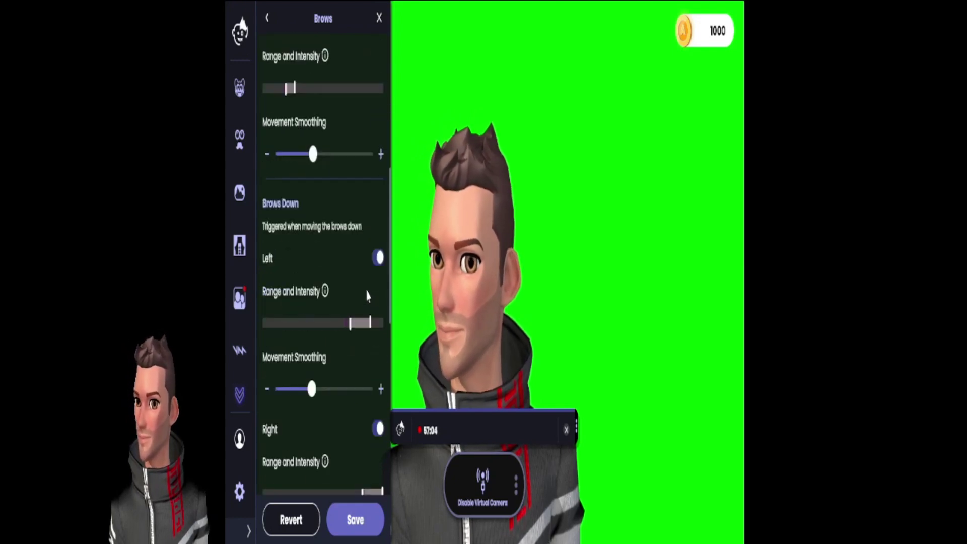
pyautogui.scroll(-2, 368, 296)
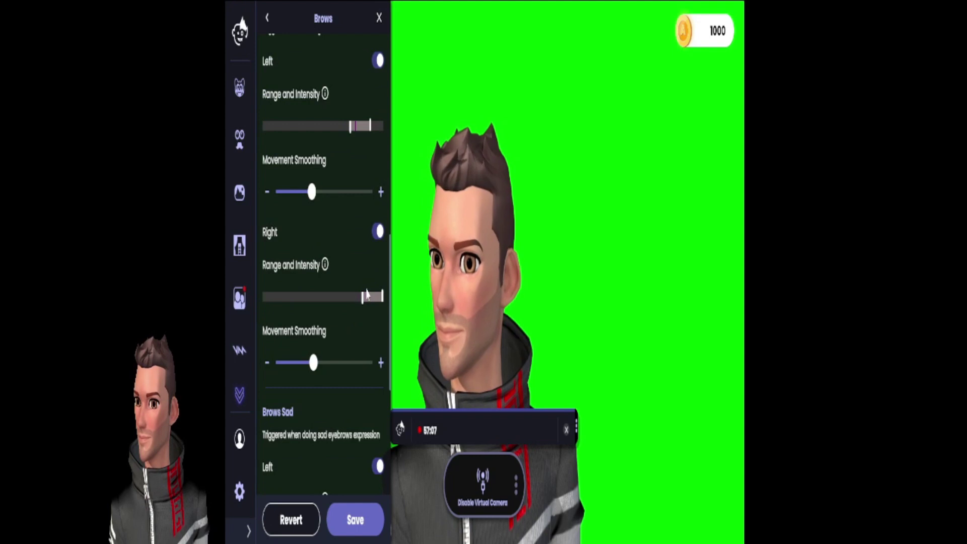
pyautogui.scroll(-2, 367, 295)
pyautogui.scroll(-4, 367, 295)
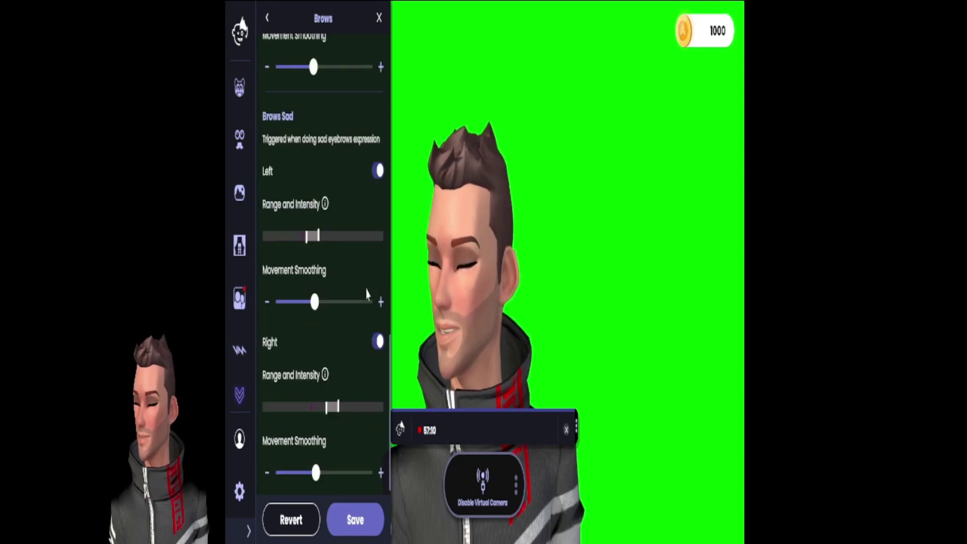
pyautogui.scroll(-1, 368, 296)
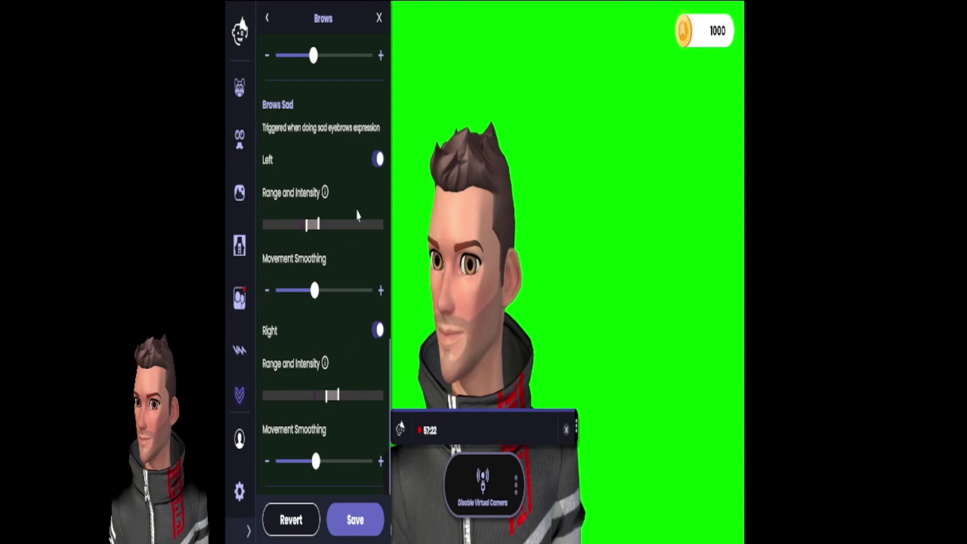
pyautogui.scroll(10, 361, 215)
pyautogui.scroll(8, 355, 241)
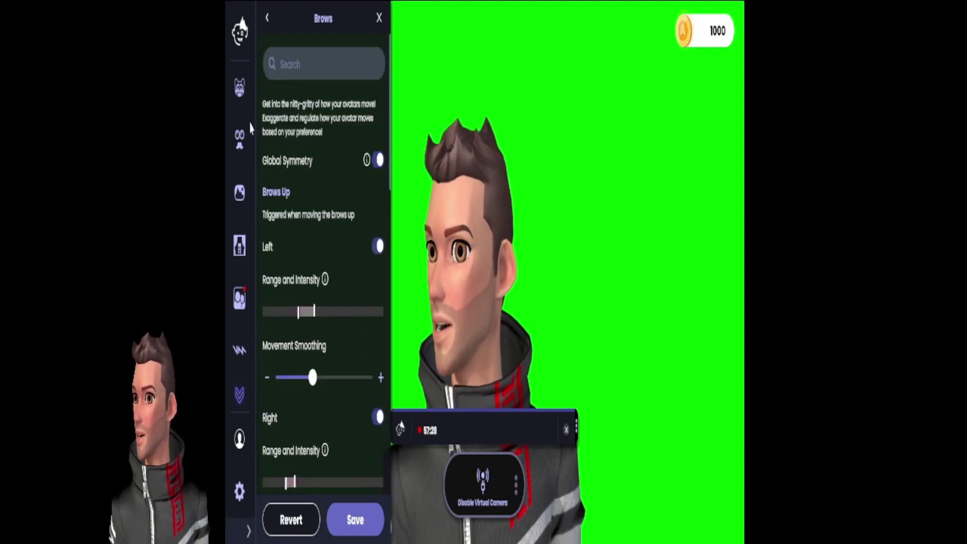
# Narrow the Jaw Opening range in Jaws and Cheeks, then move to Mouth and Tongue
pyautogui.click(267, 22)
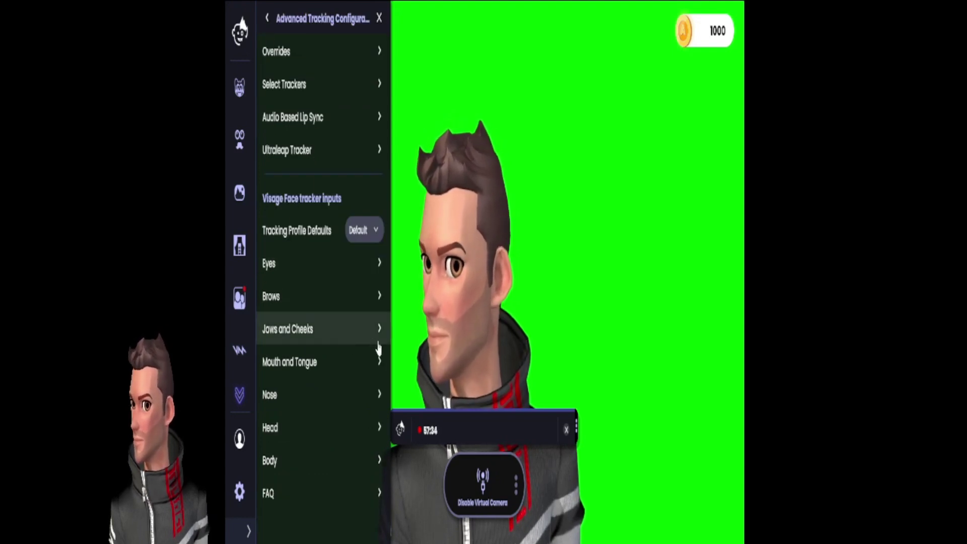
pyautogui.click(379, 342)
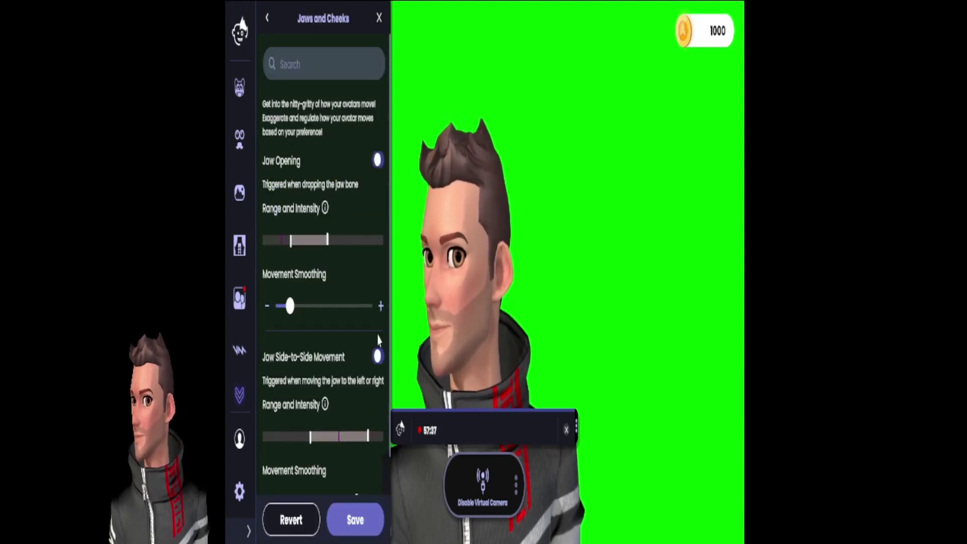
pyautogui.scroll(-1, 361, 305)
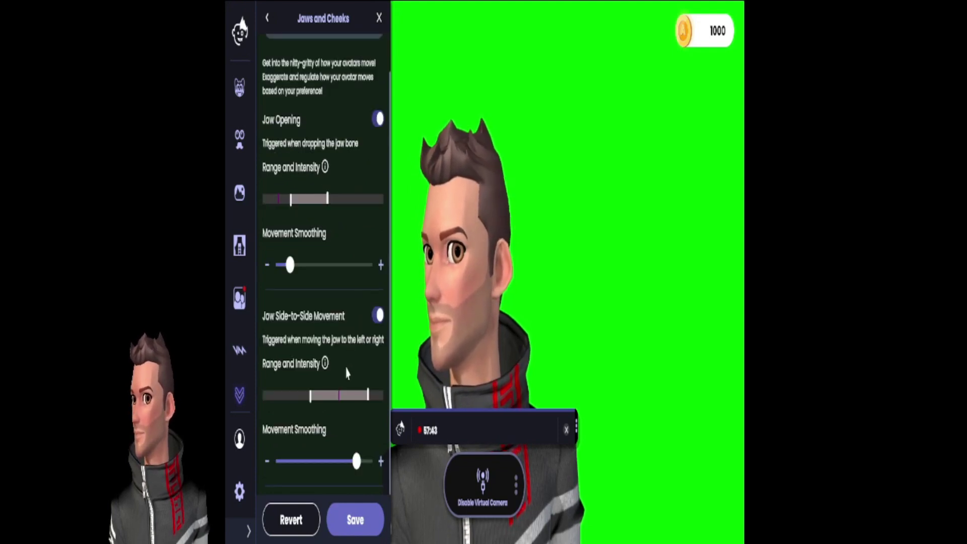
pyautogui.scroll(1, 346, 371)
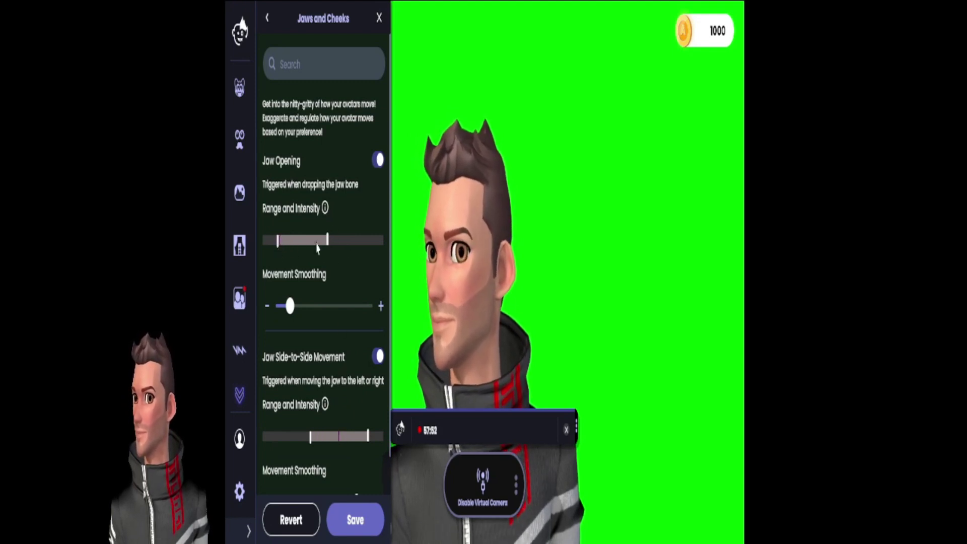
pyautogui.moveTo(328, 246); pyautogui.dragTo(297, 251)
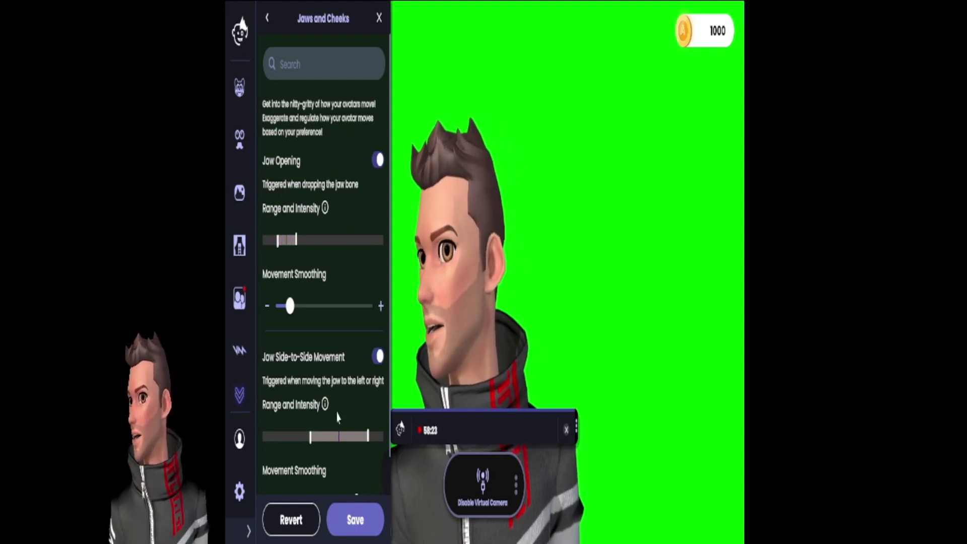
pyautogui.click(267, 19)
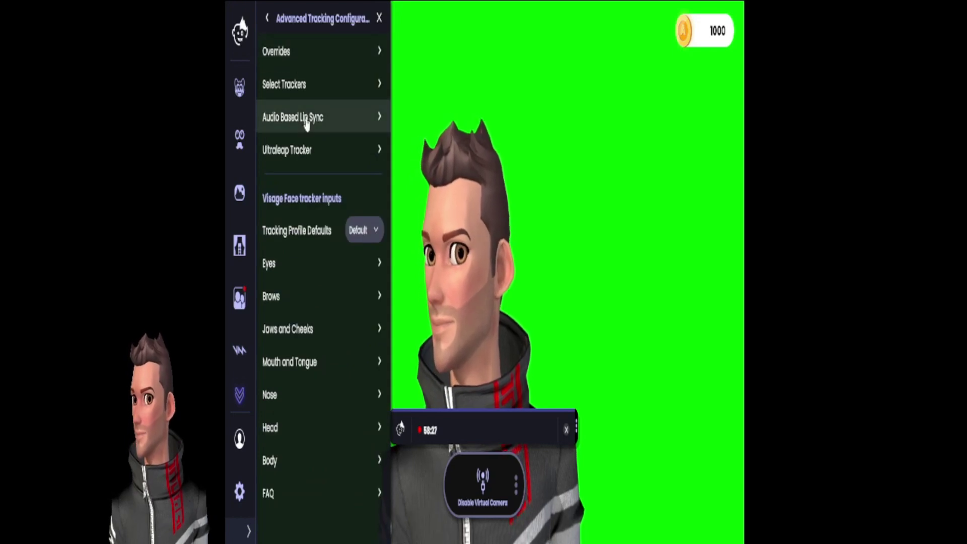
pyautogui.click(380, 363)
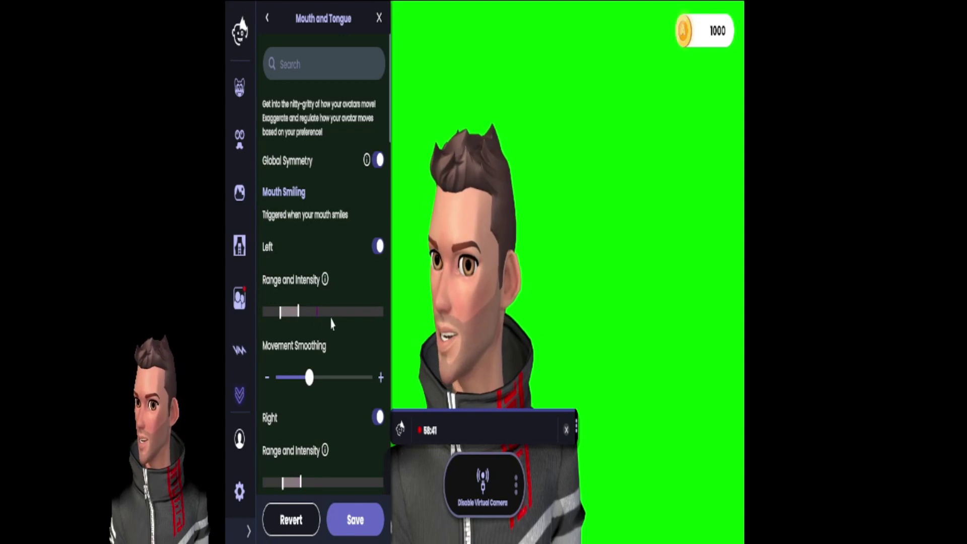
# Shrink the Mouth Frowning range to roughly the lowest third of its scale
pyautogui.scroll(-5, 349, 412)
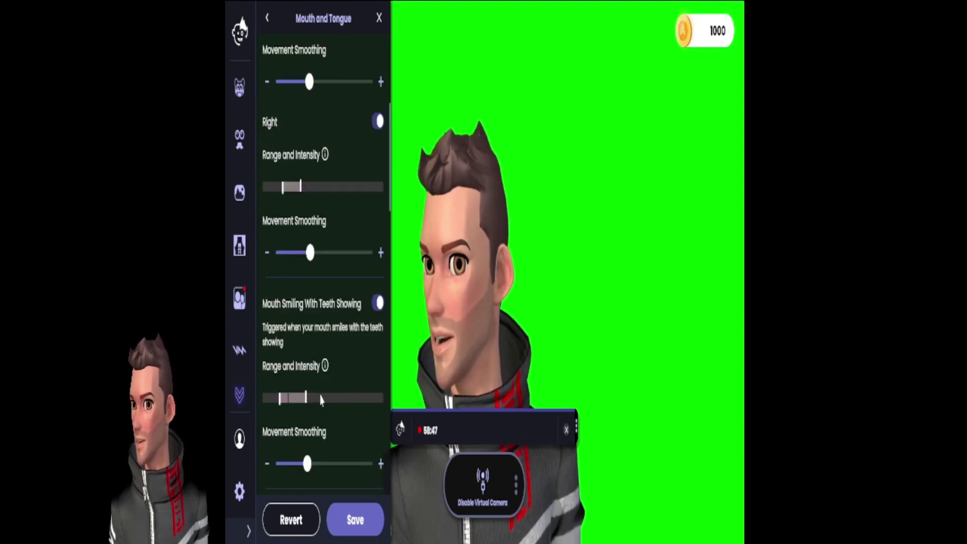
pyautogui.scroll(-4, 344, 433)
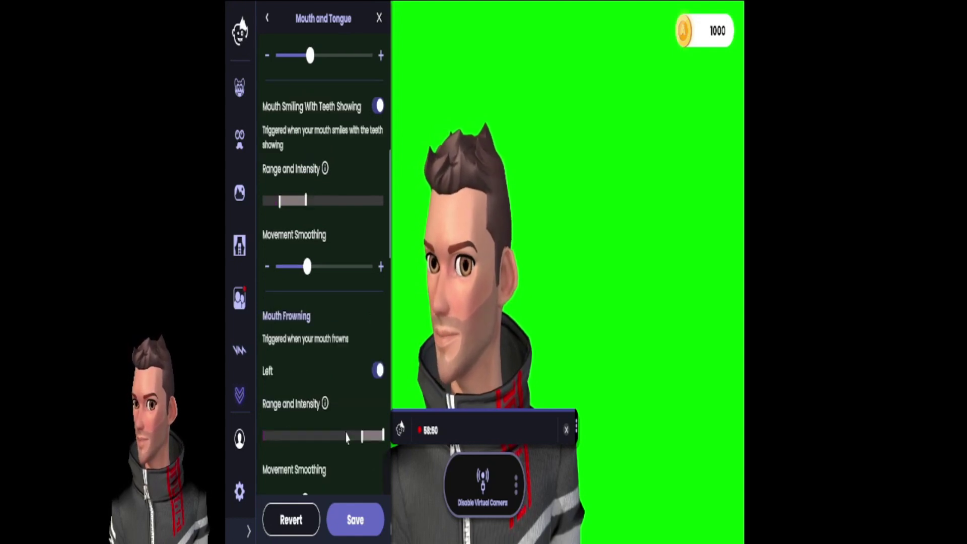
pyautogui.scroll(-2, 346, 438)
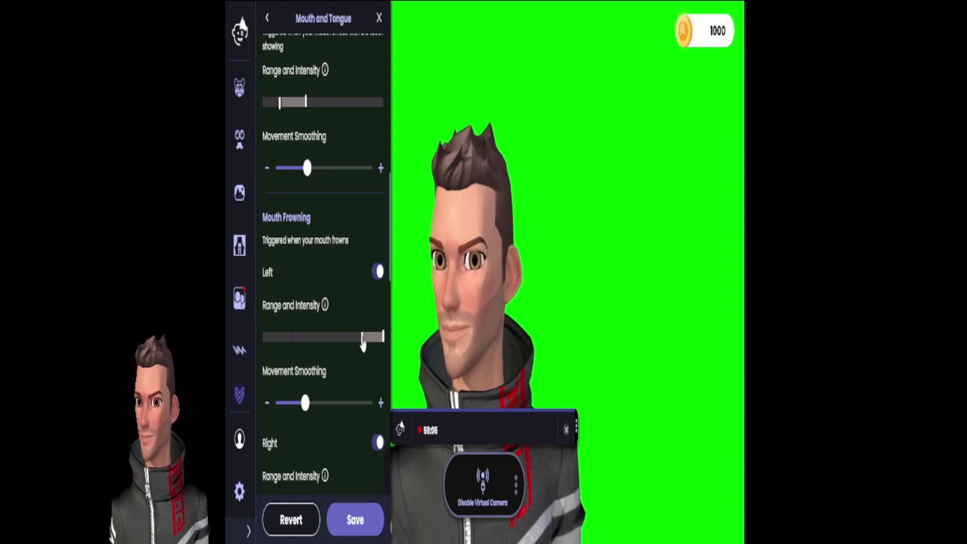
pyautogui.moveTo(363, 340); pyautogui.dragTo(267, 342)
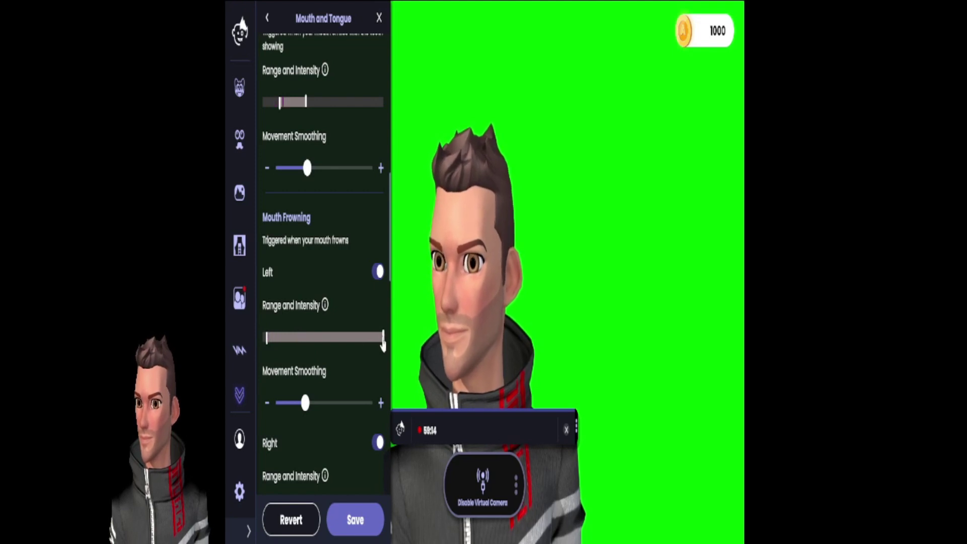
pyautogui.moveTo(383, 343); pyautogui.dragTo(311, 342)
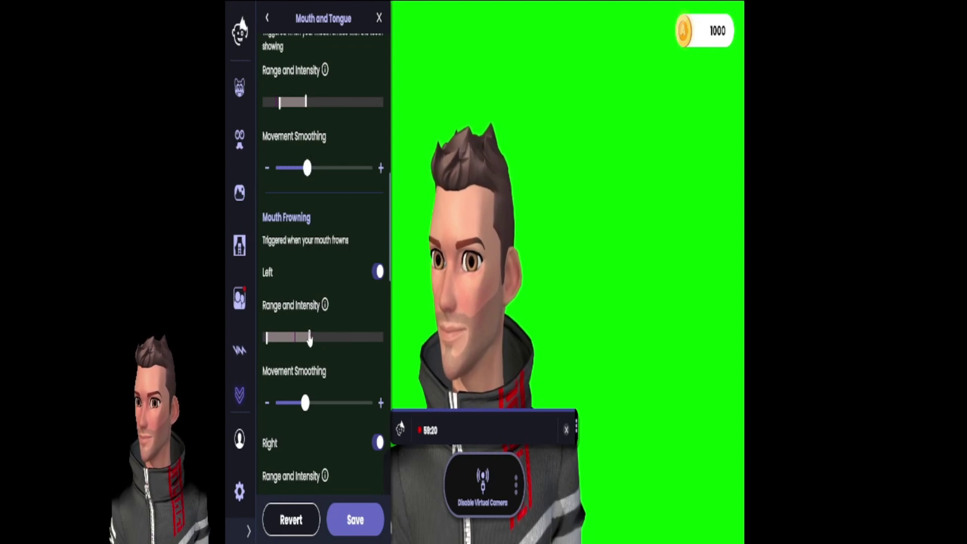
# Review the remaining Mouth and Tongue sliders and return to the tracking category list
pyautogui.scroll(-3, 360, 429)
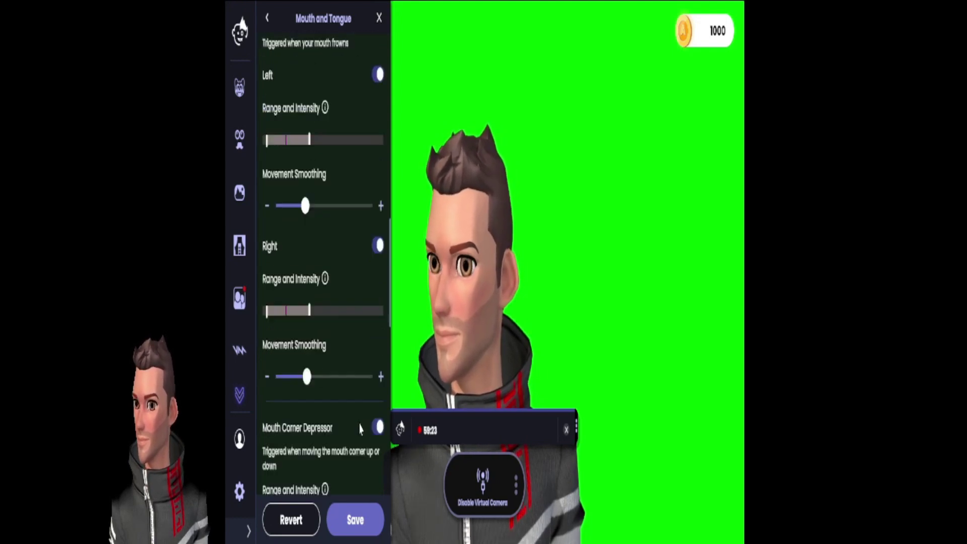
pyautogui.scroll(-5, 360, 429)
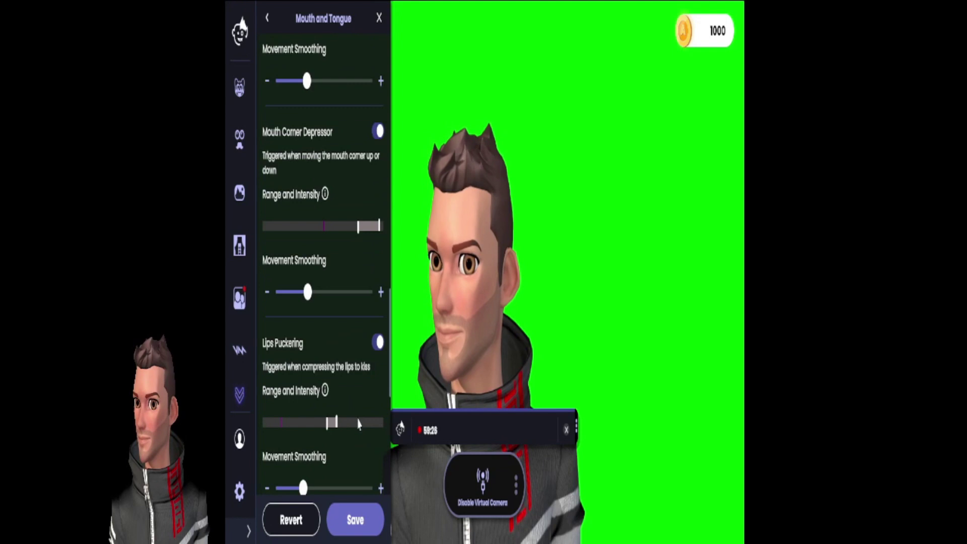
pyautogui.scroll(-7, 359, 426)
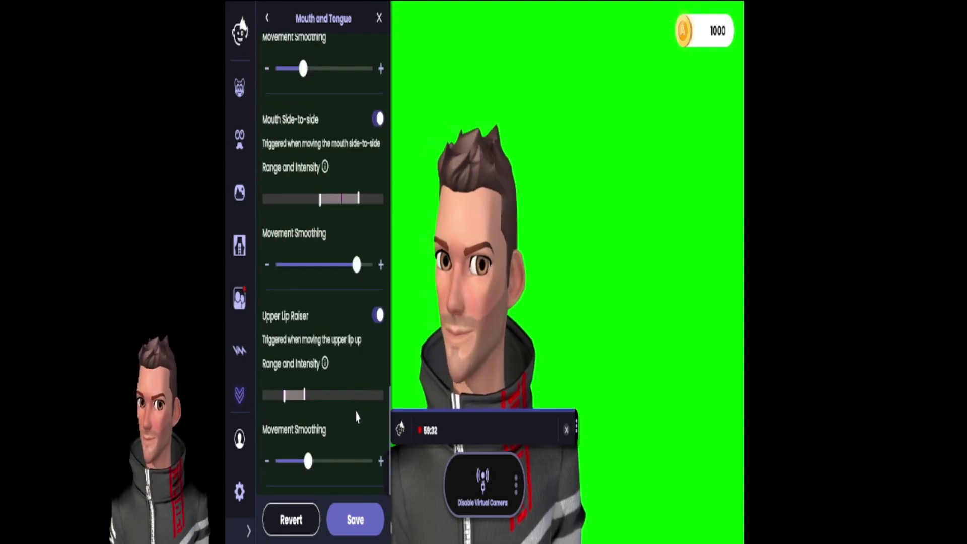
pyautogui.scroll(3, 356, 416)
pyautogui.scroll(5, 353, 352)
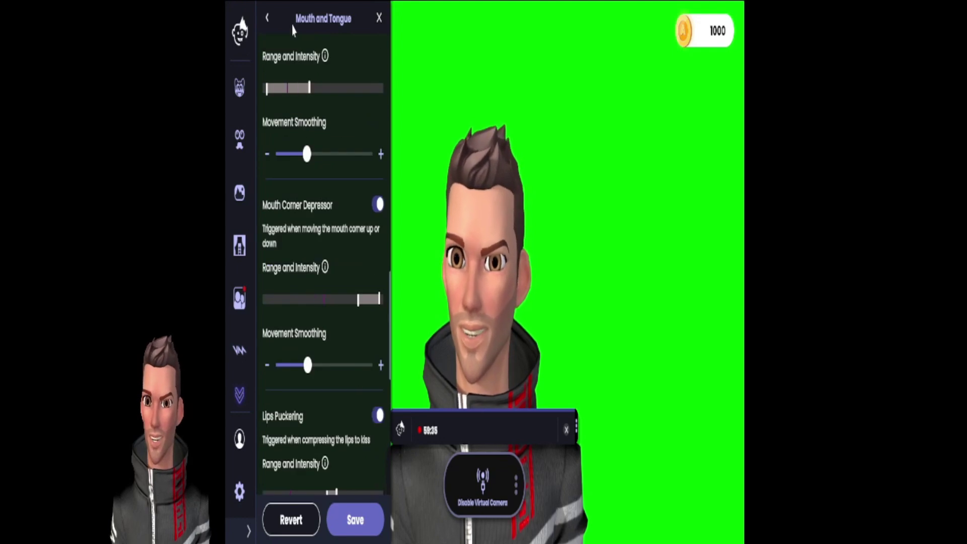
pyautogui.click(267, 18)
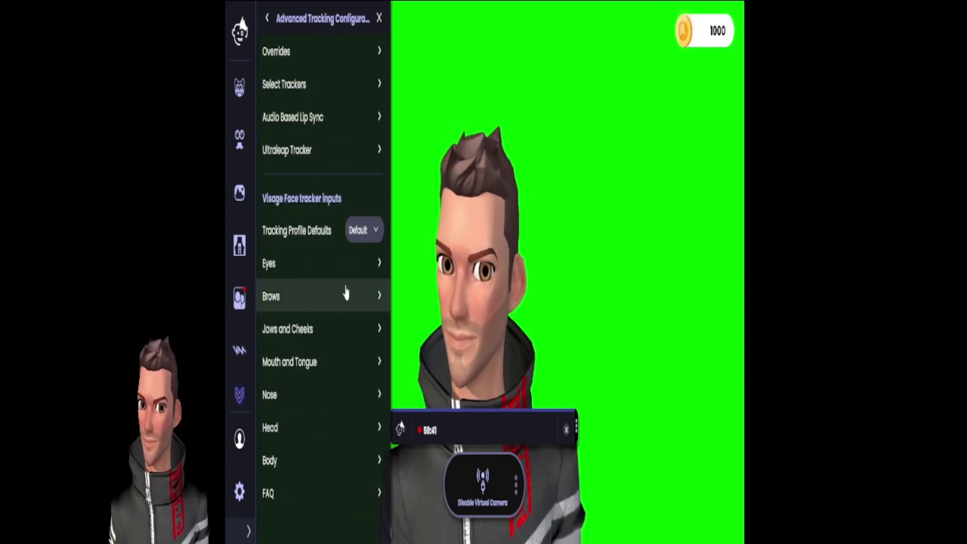
pyautogui.click(383, 400)
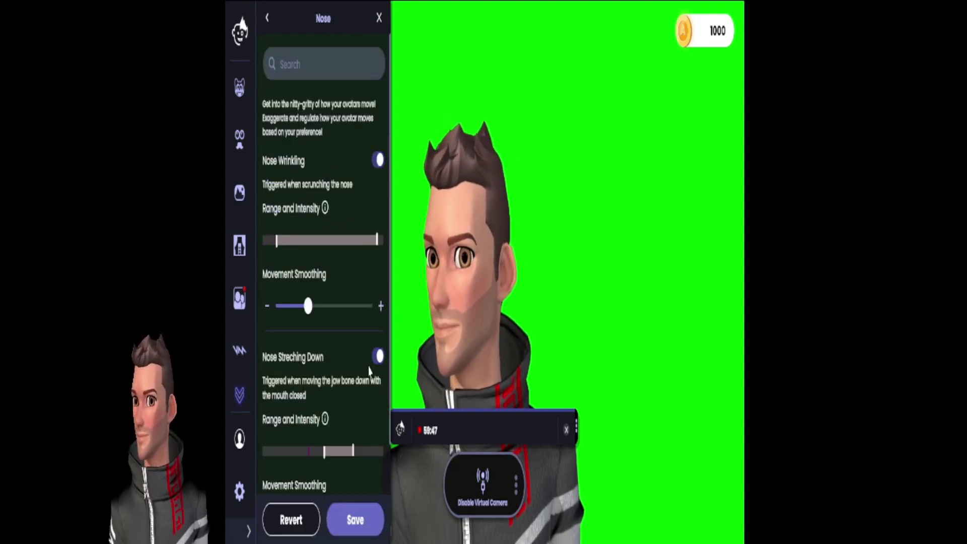
pyautogui.scroll(-1, 361, 368)
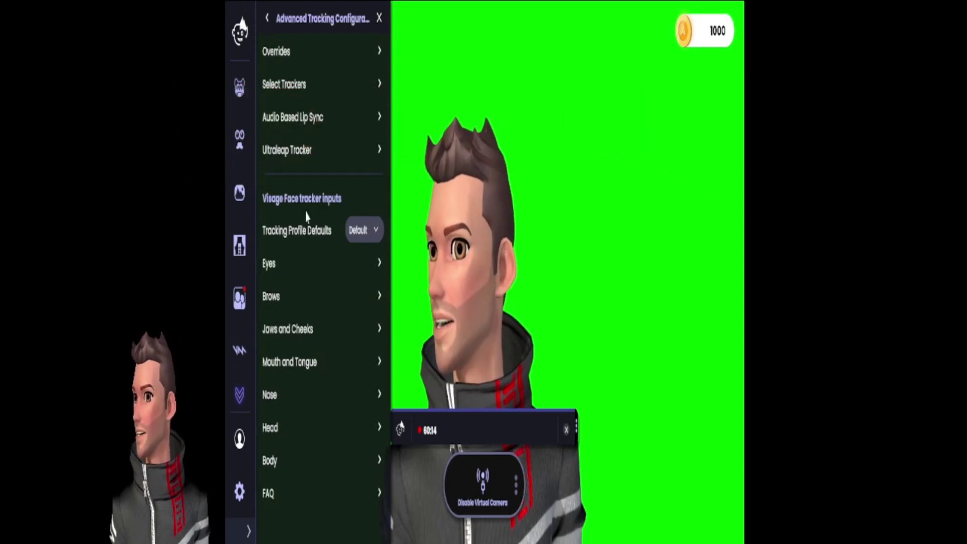
pyautogui.click(380, 434)
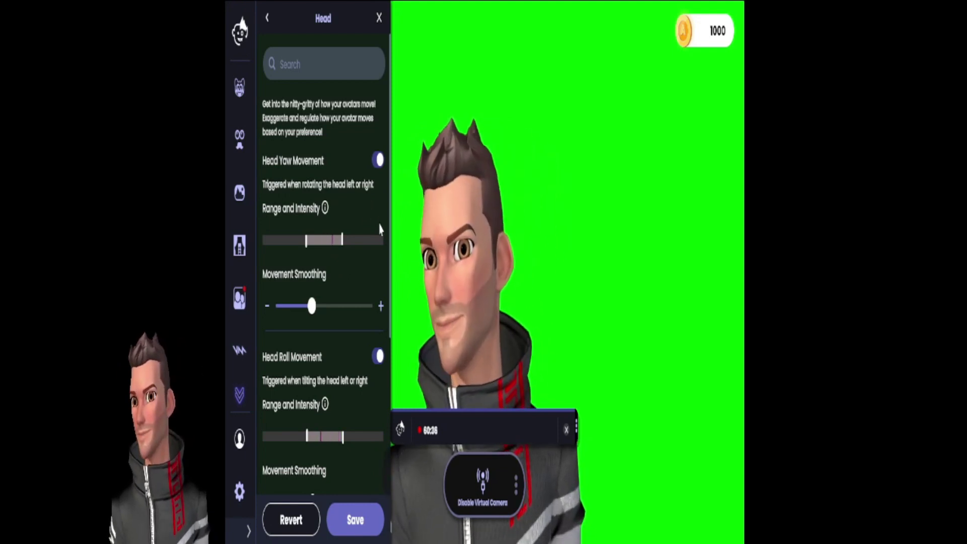
pyautogui.scroll(-5, 355, 318)
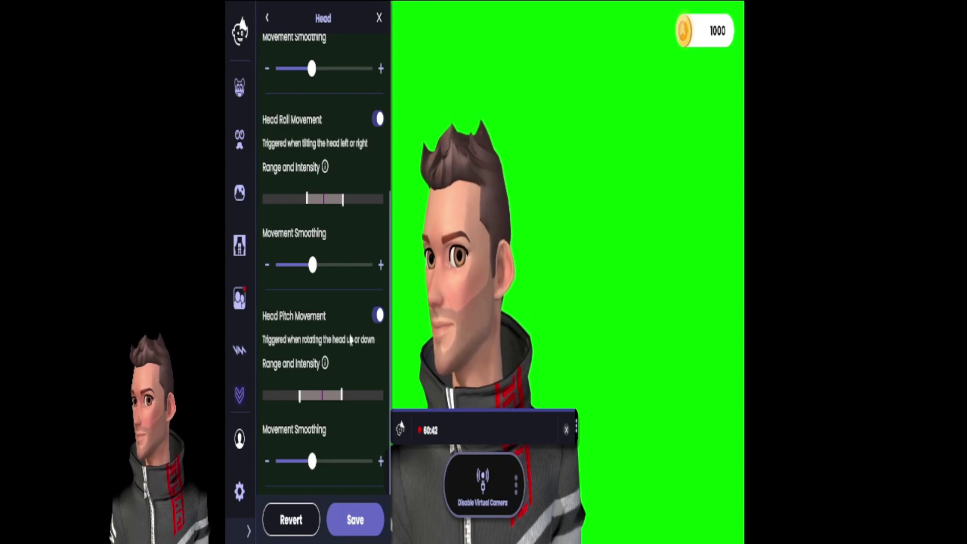
pyautogui.click(267, 19)
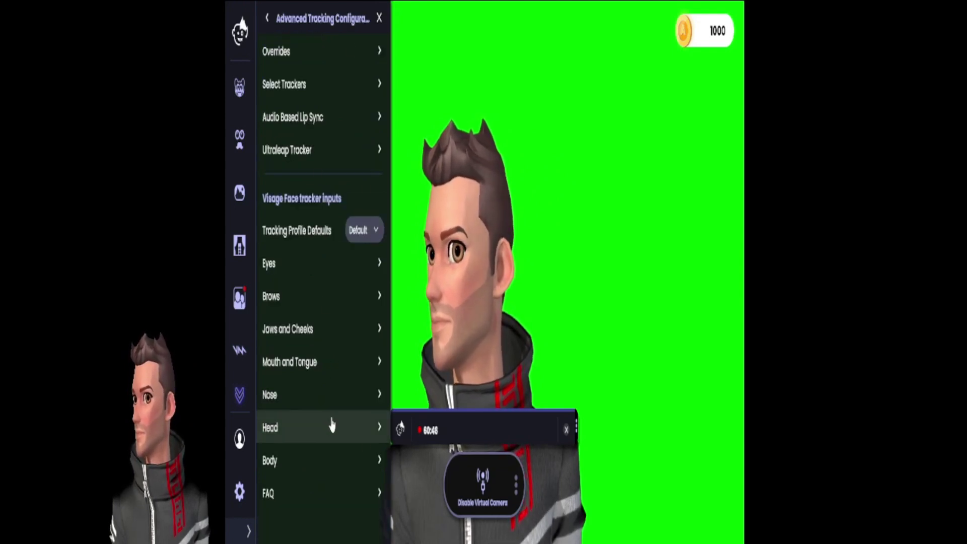
pyautogui.click(379, 469)
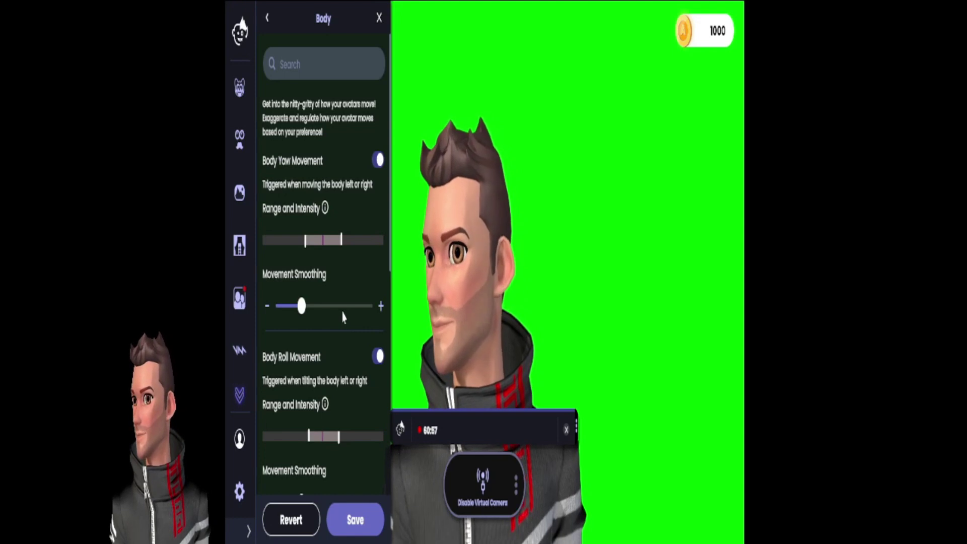
pyautogui.scroll(-5, 343, 343)
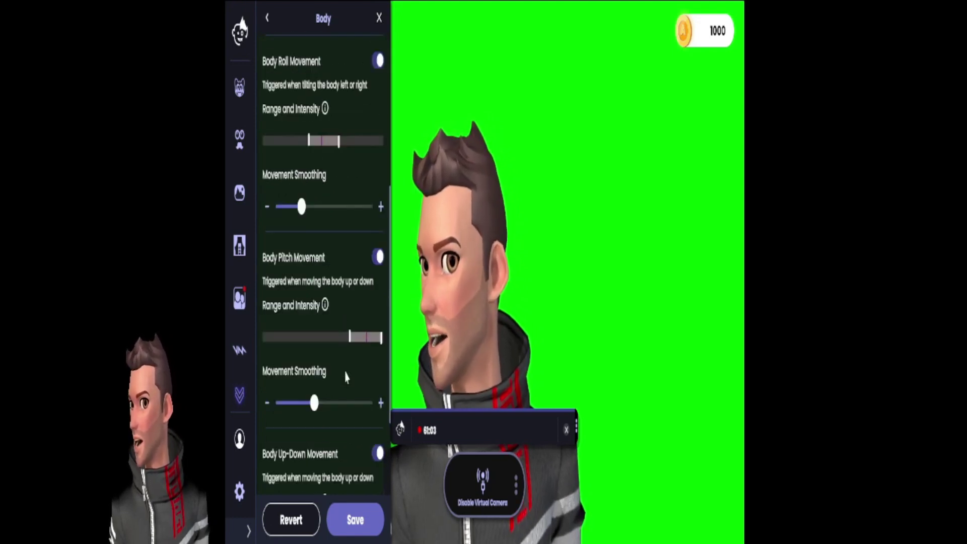
pyautogui.scroll(-3, 346, 373)
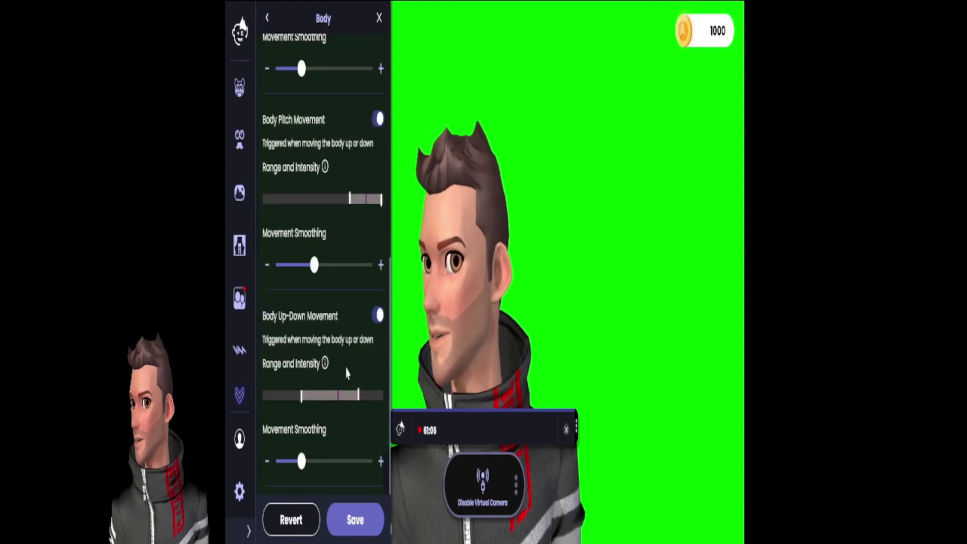
pyautogui.scroll(8, 348, 371)
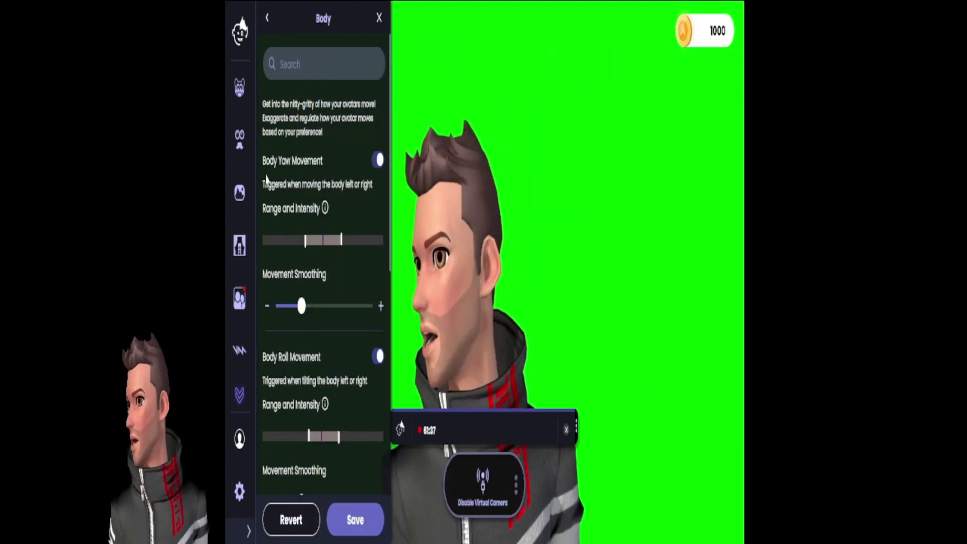
pyautogui.click(267, 24)
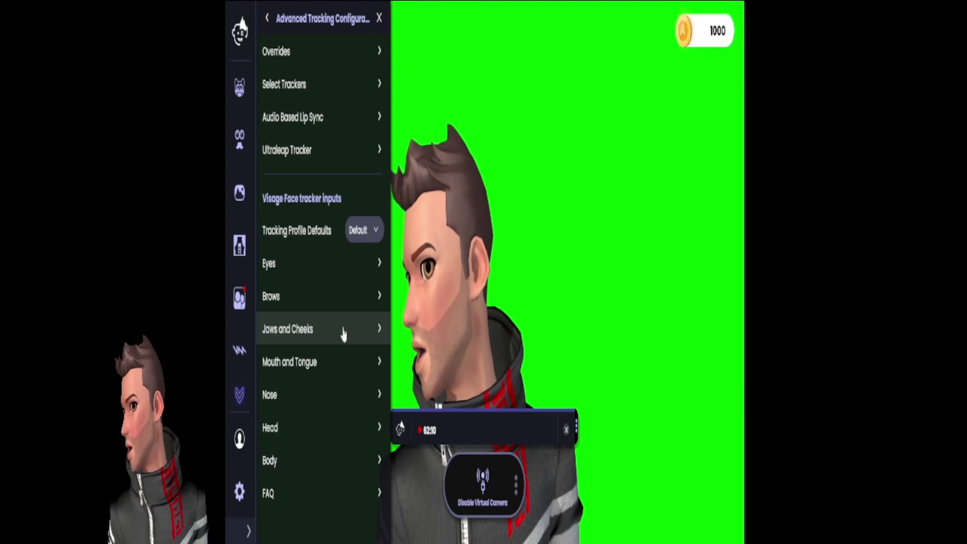
# View the Audio settings: Voicemod virtual input, sound delay and VoiceMeeter output device
pyautogui.click(239, 506)
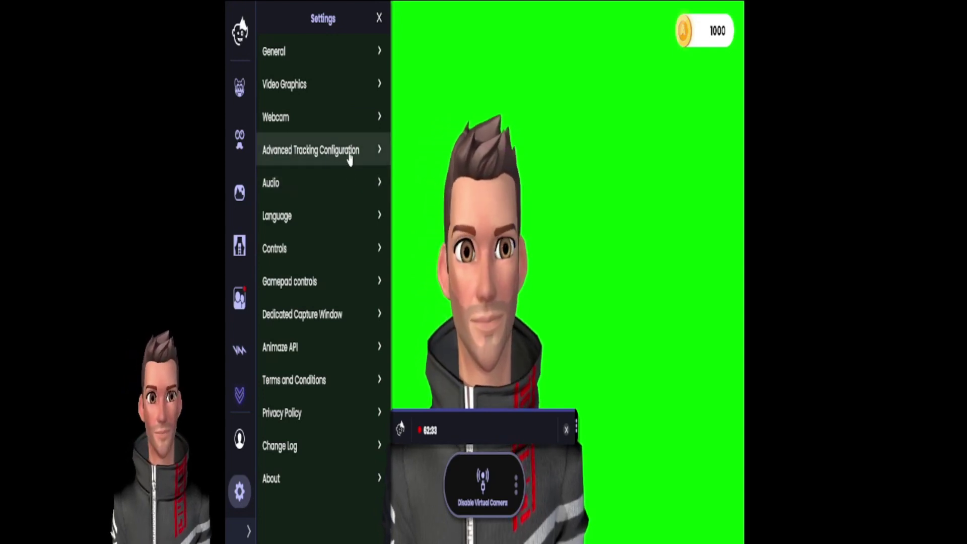
pyautogui.click(379, 184)
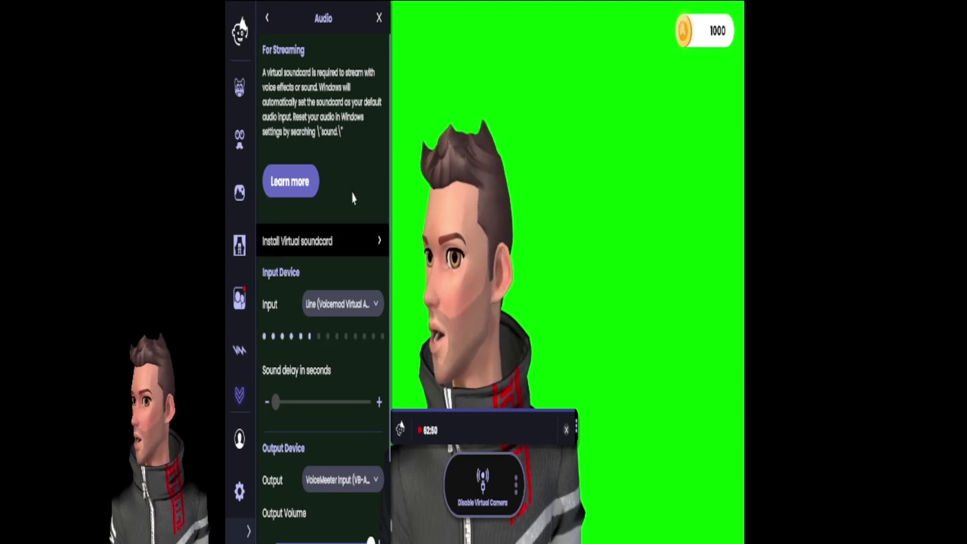
pyautogui.moveTo(356, 404)
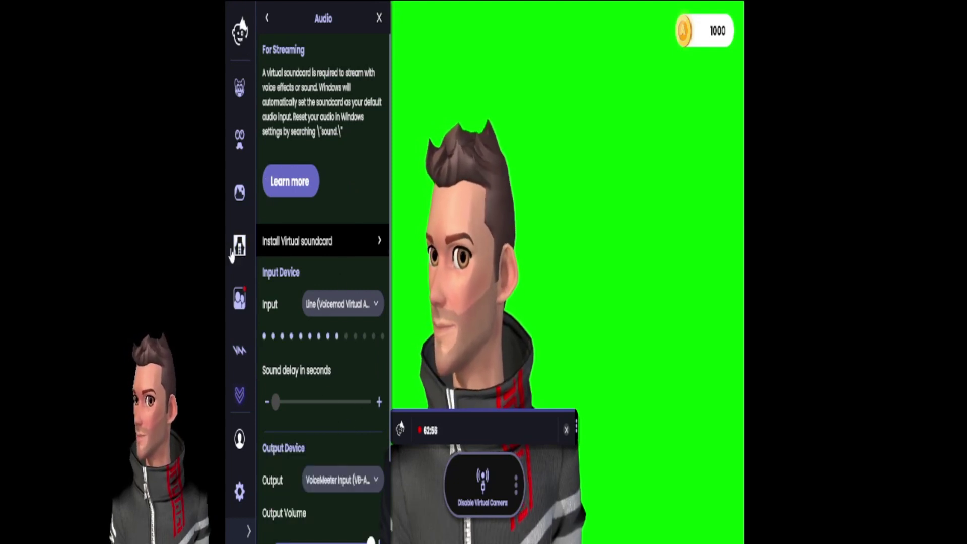
# Open the Dedicated Capture Window options from the main Settings list
pyautogui.click(240, 491)
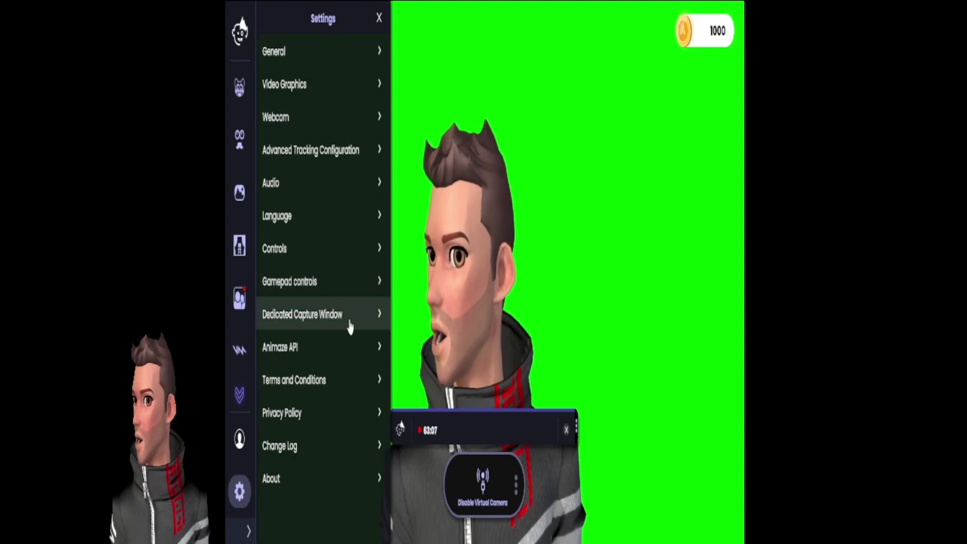
pyautogui.click(379, 318)
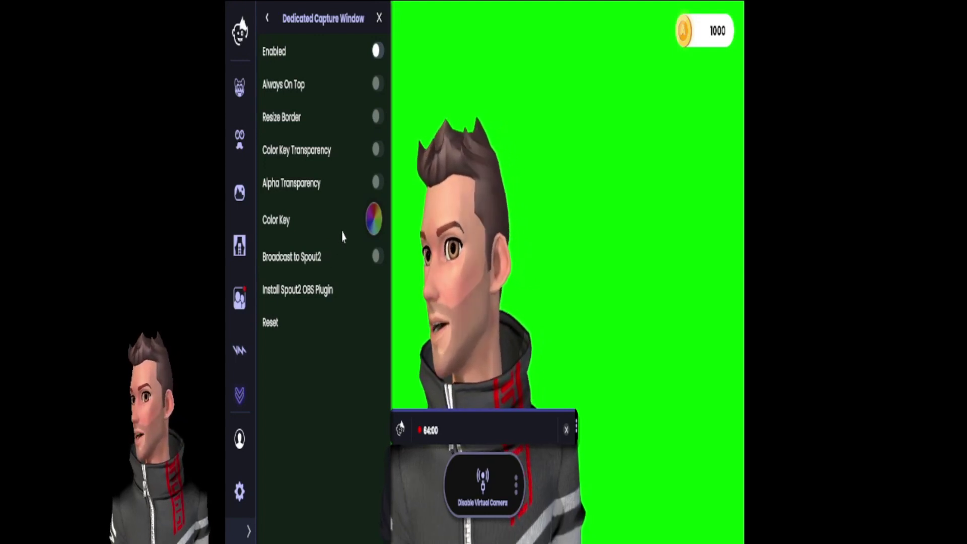
# Return to the main Settings list and scroll the sidebar to its second set of sections
pyautogui.click(238, 490)
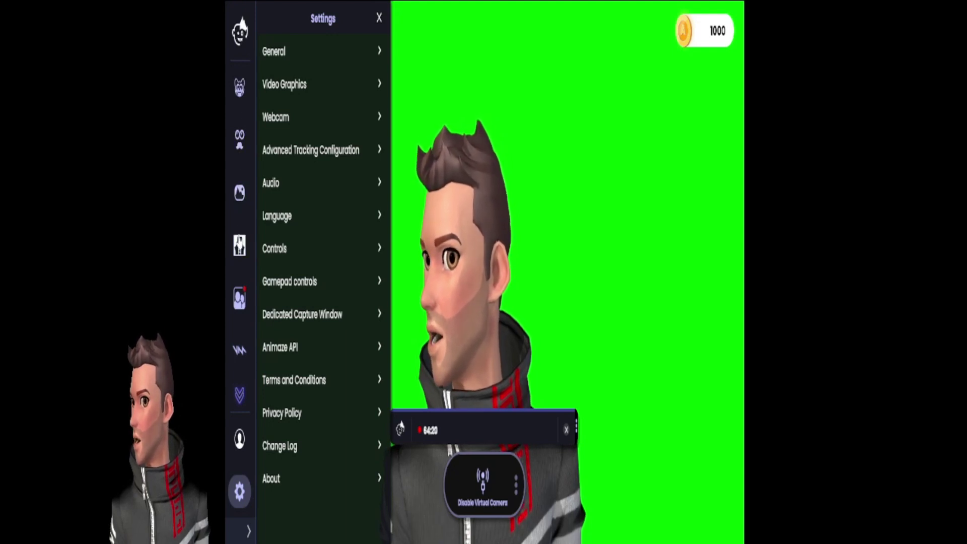
pyautogui.click(240, 395)
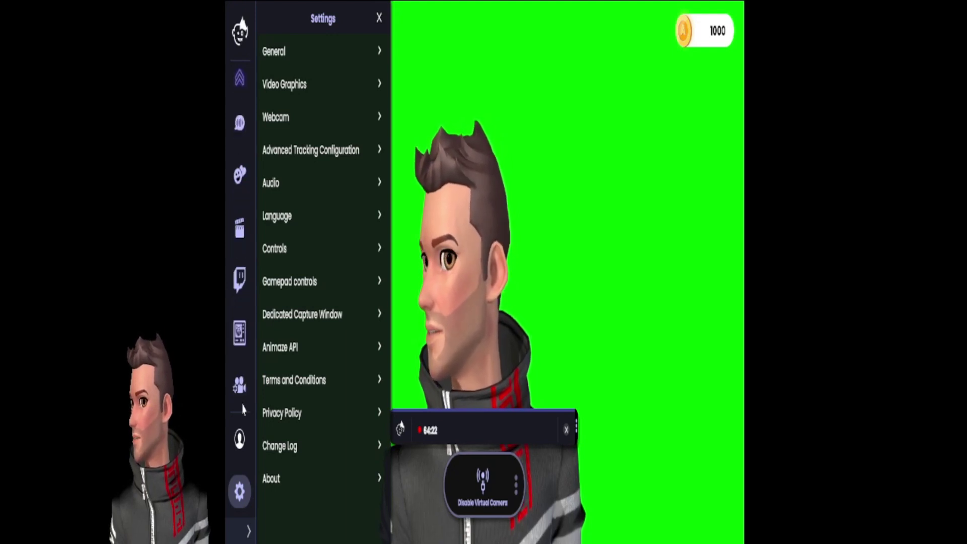